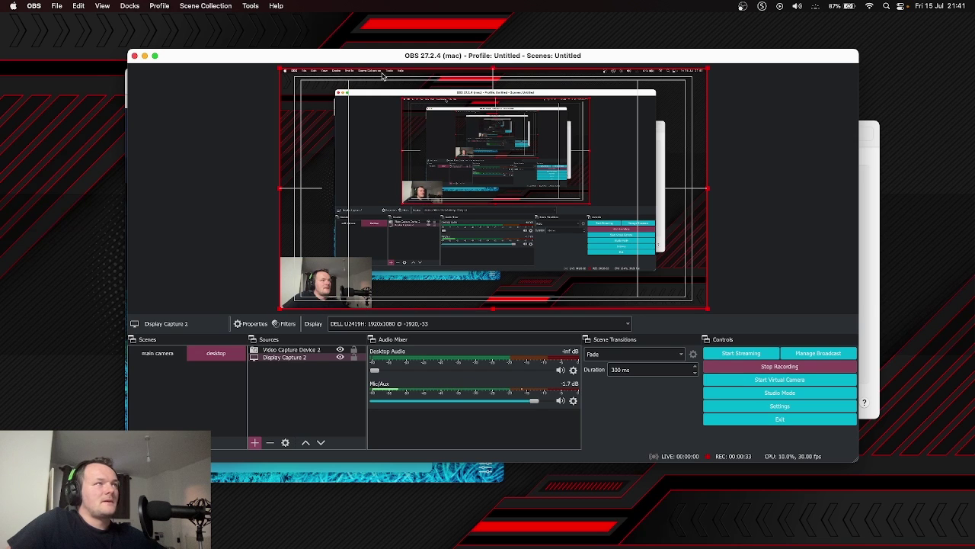
pyautogui.click(34, 6)
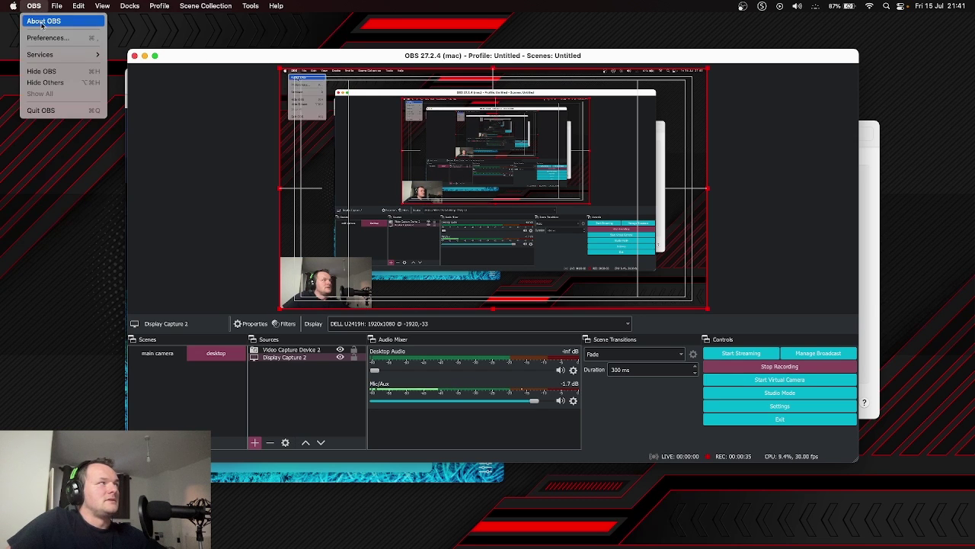
pyautogui.click(43, 21)
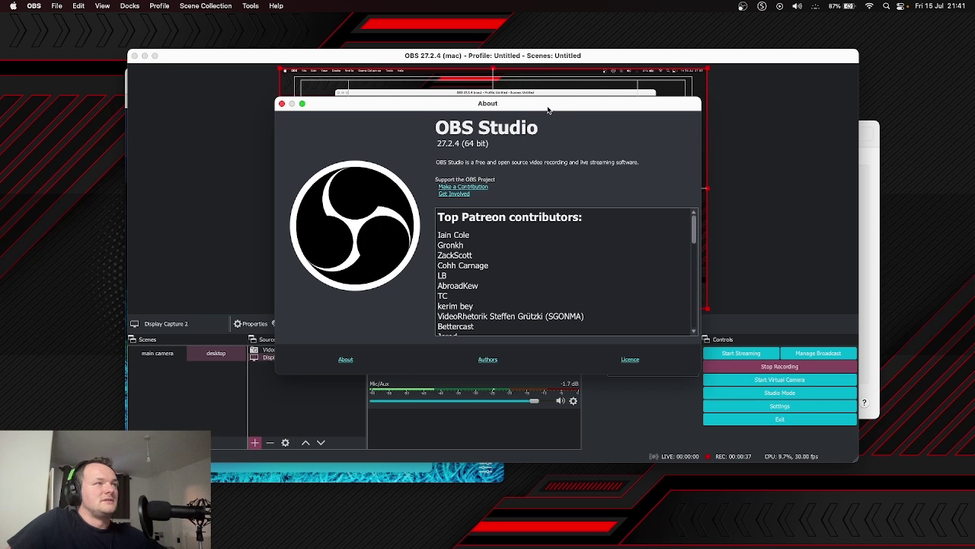
pyautogui.moveTo(548, 111); pyautogui.dragTo(502, 133)
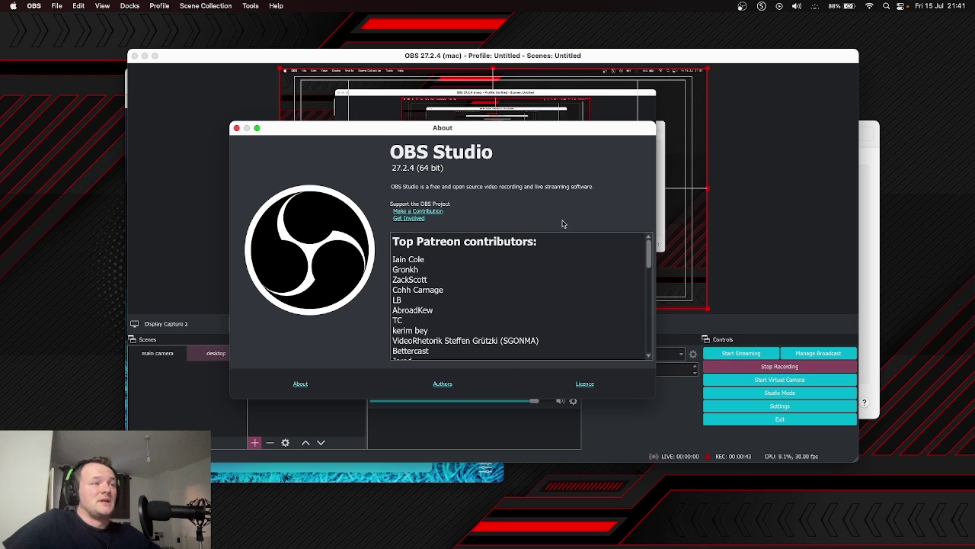
pyautogui.scroll(-10, 553, 272)
pyautogui.scroll(10, 554, 271)
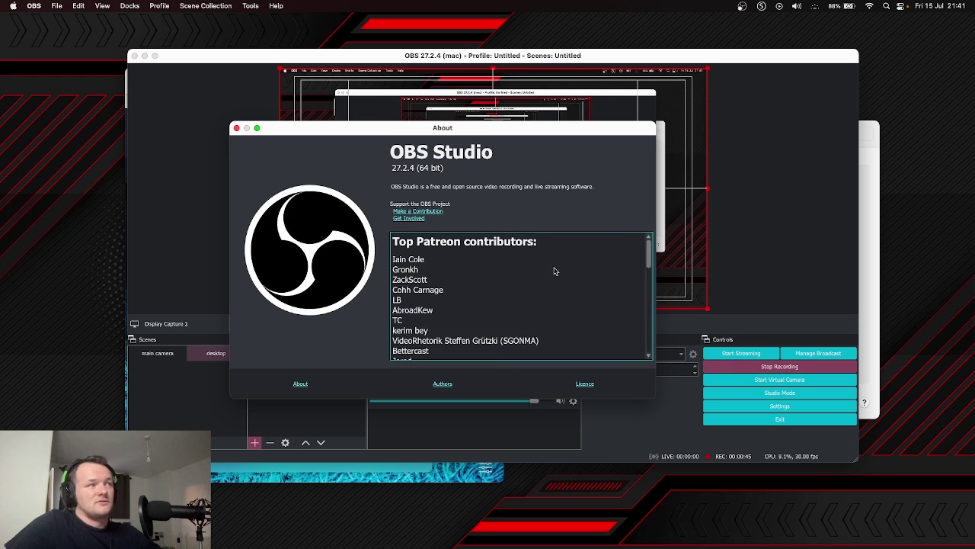
pyautogui.click(236, 128)
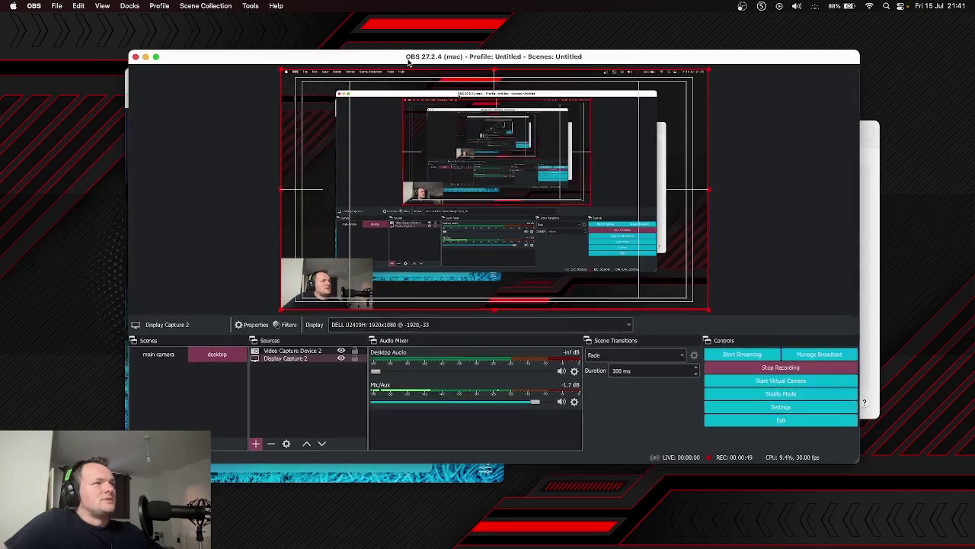
# Move and minimise the OBS window, then close the Security & Privacy preferences window.
pyautogui.moveTo(409, 62); pyautogui.dragTo(606, 298)
pyautogui.doubleClick(606, 294)
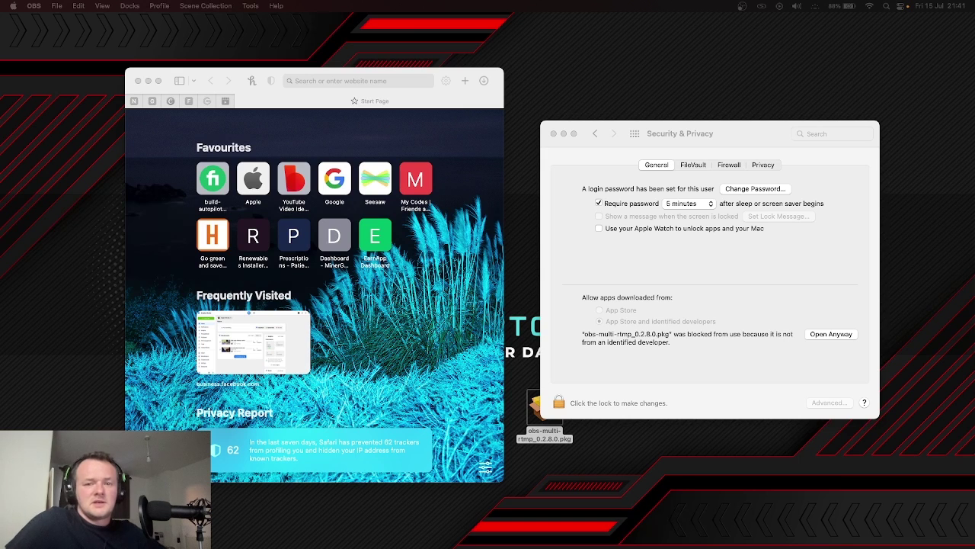
pyautogui.click(739, 213)
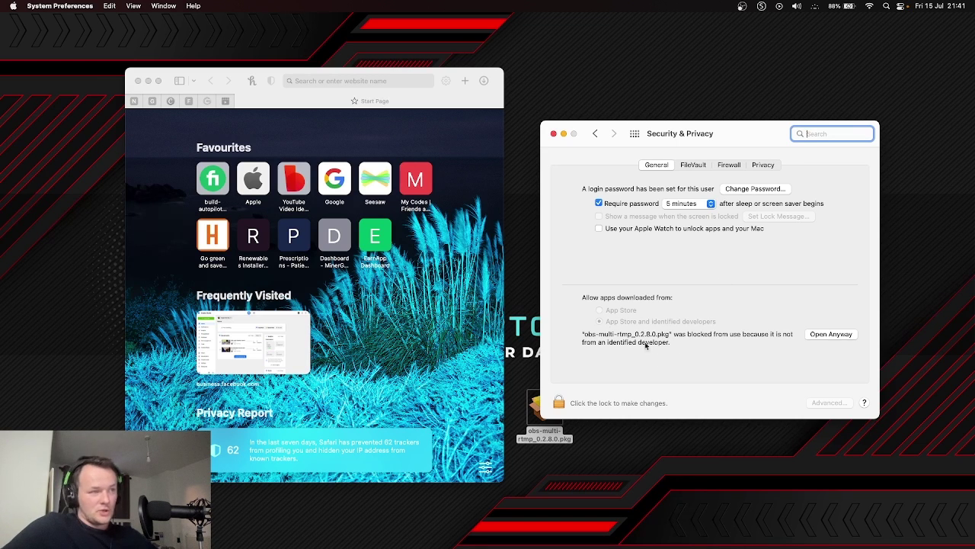
pyautogui.click(554, 133)
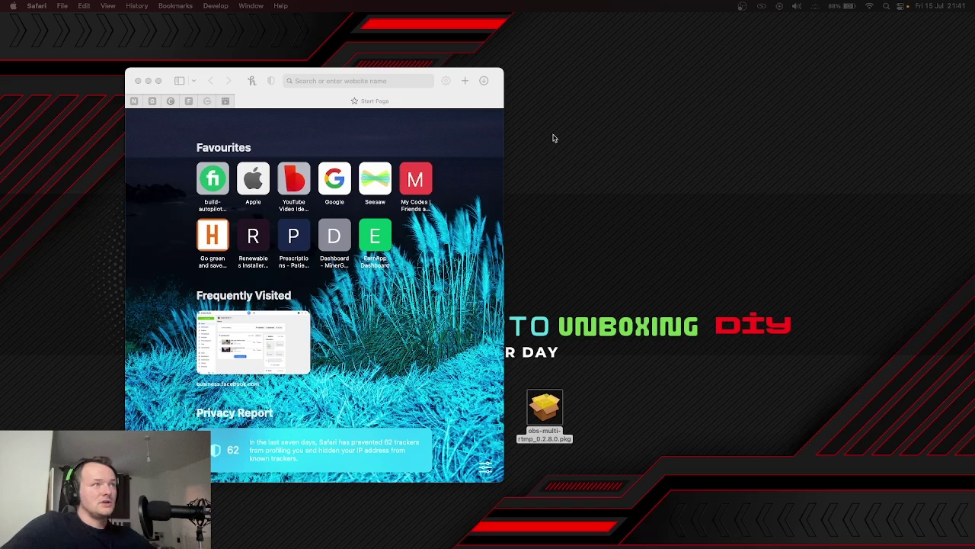
# Bring Safari's Multiple RTMP outputs forum page forward and follow Go to download to obs-multi-rtmp releases.
pyautogui.click(432, 132)
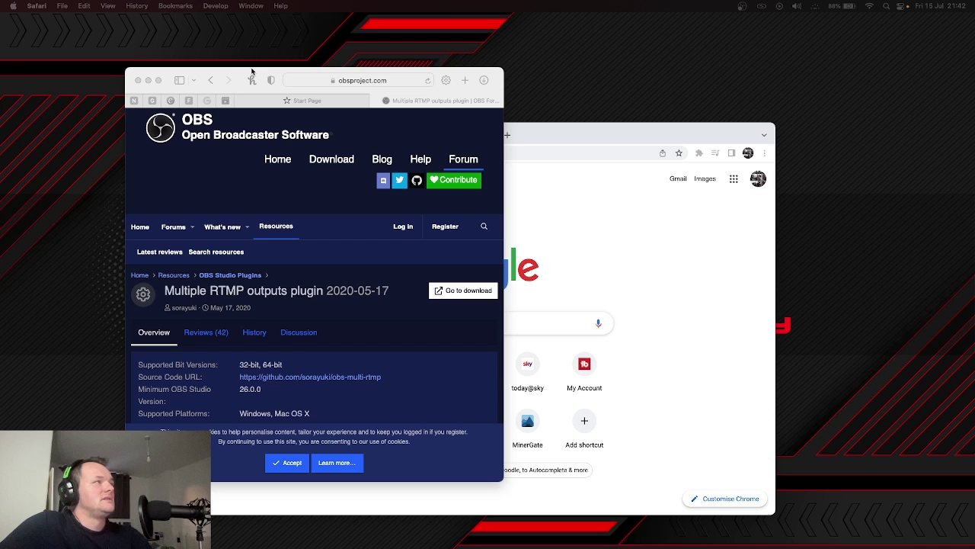
pyautogui.moveTo(229, 76); pyautogui.dragTo(384, 81)
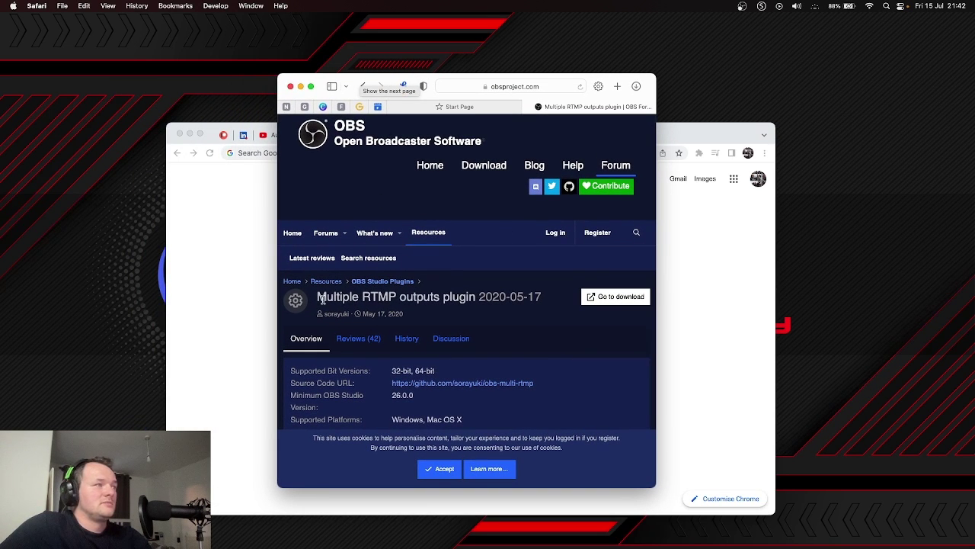
pyautogui.moveTo(318, 299); pyautogui.dragTo(527, 323)
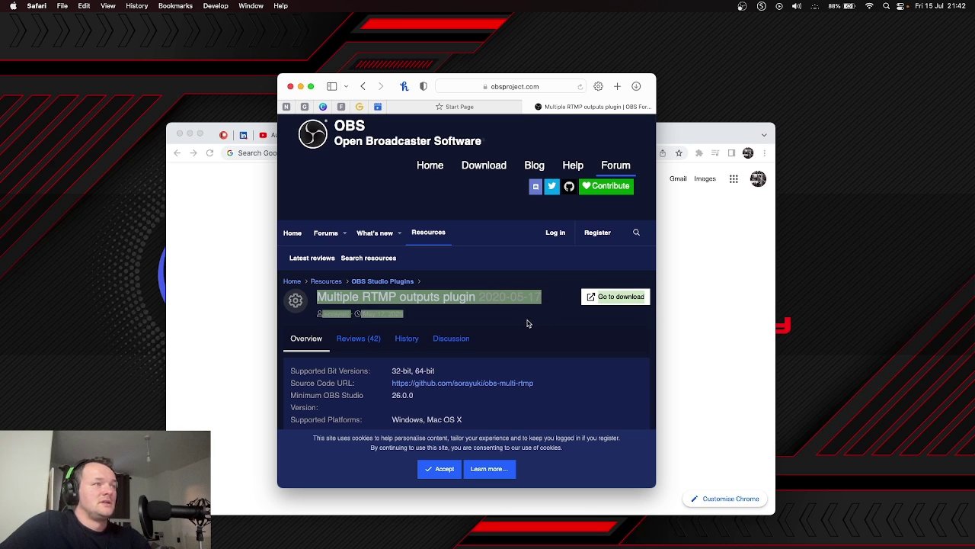
pyautogui.click(607, 301)
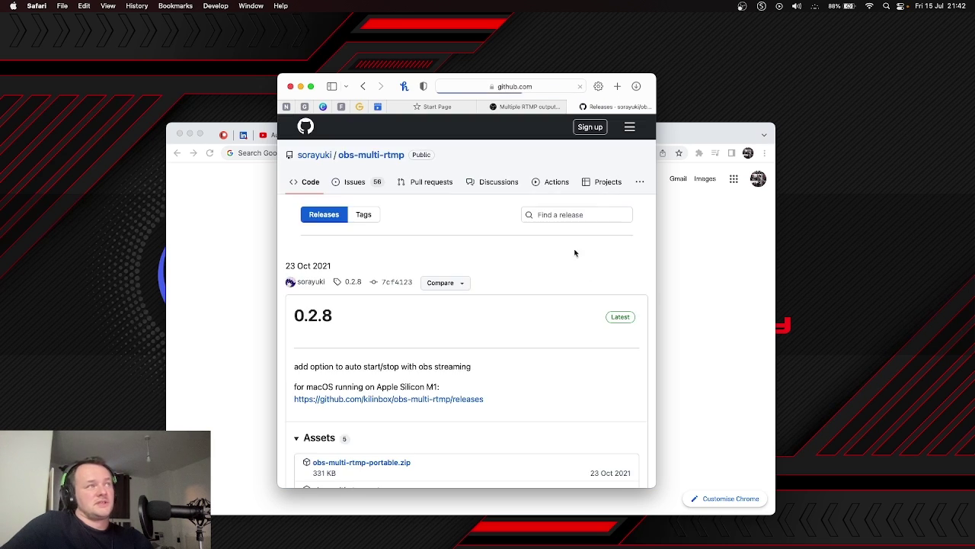
# Download obs-multi-rtmp_0.2.8.0.pkg from Assets to the Desktop, replacing the existing copy.
pyautogui.scroll(-5, 474, 364)
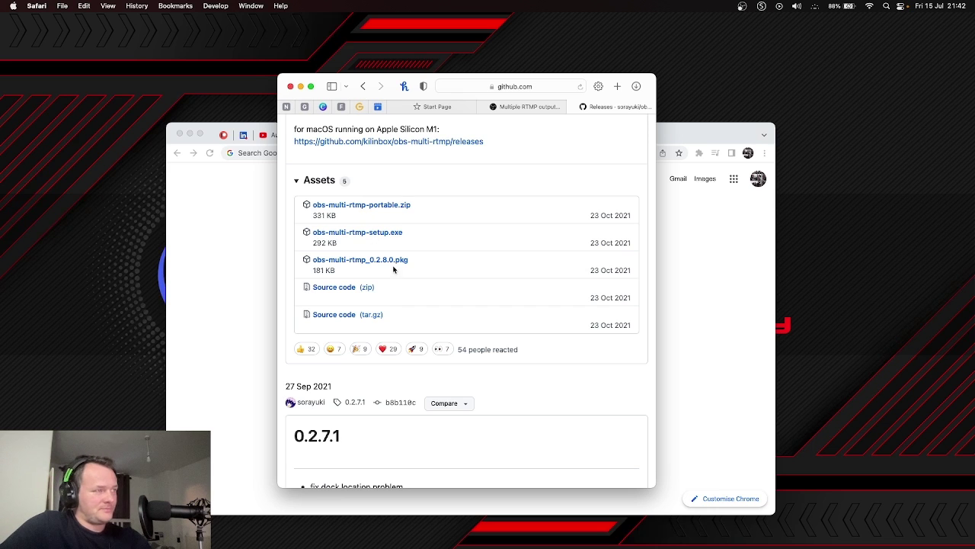
pyautogui.click(391, 261)
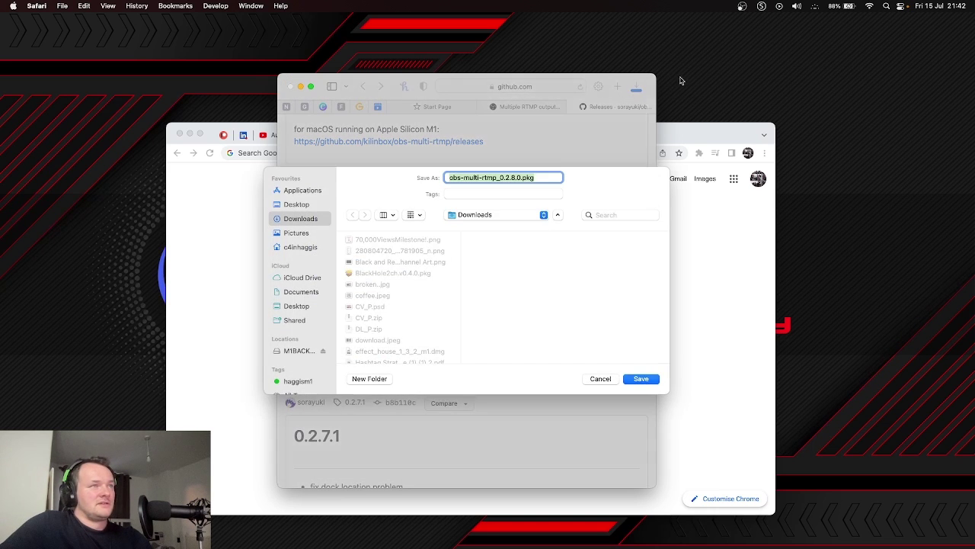
pyautogui.click(297, 205)
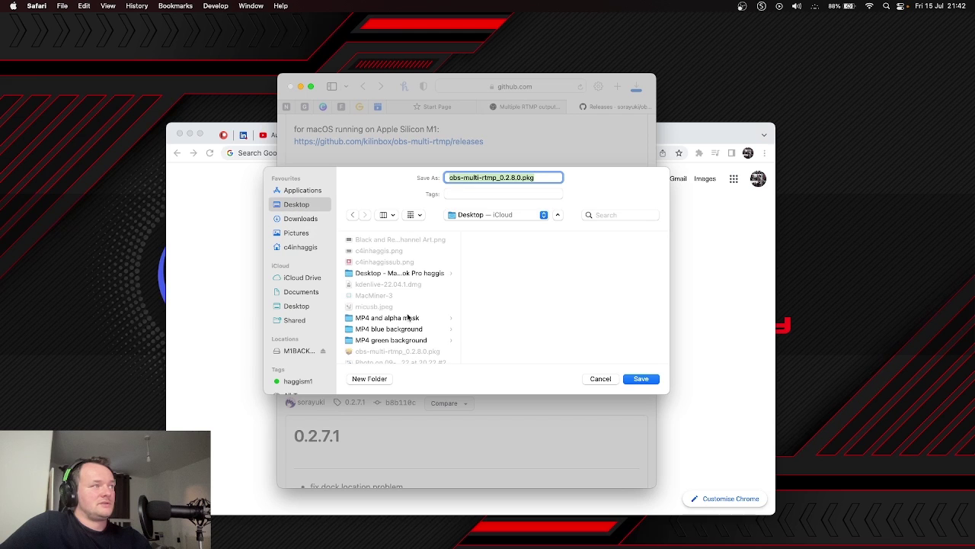
pyautogui.click(633, 378)
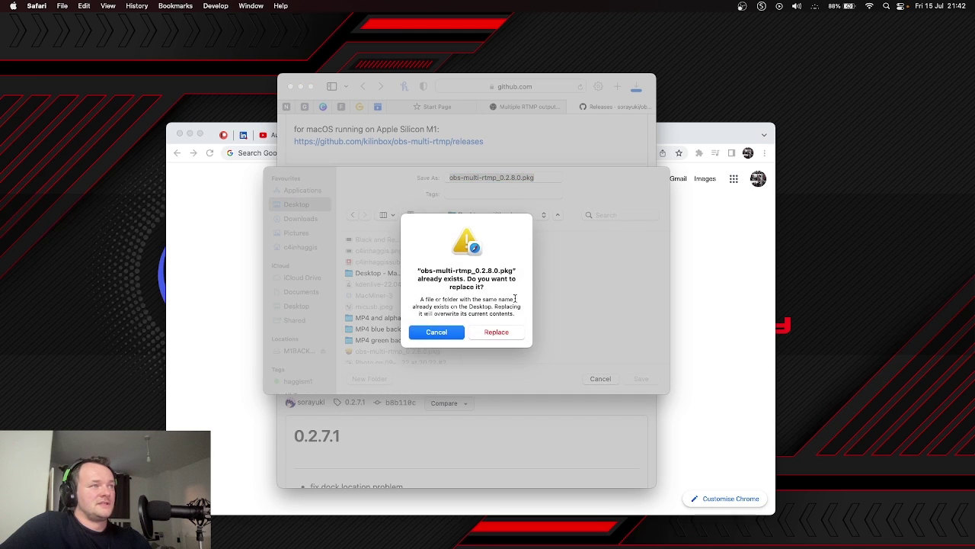
pyautogui.click(486, 333)
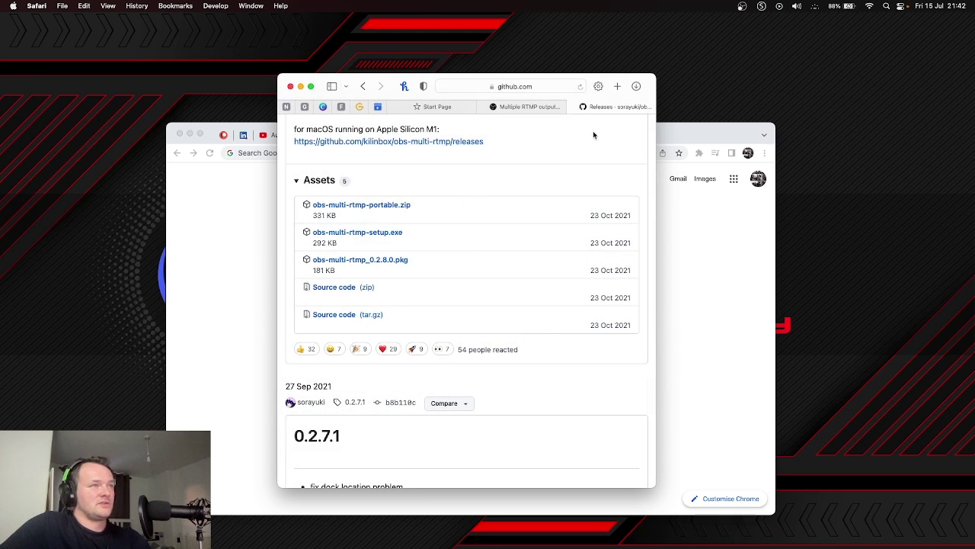
# Minimise Safari and clear the Chrome window off screen to reveal the desktop.
pyautogui.click(300, 86)
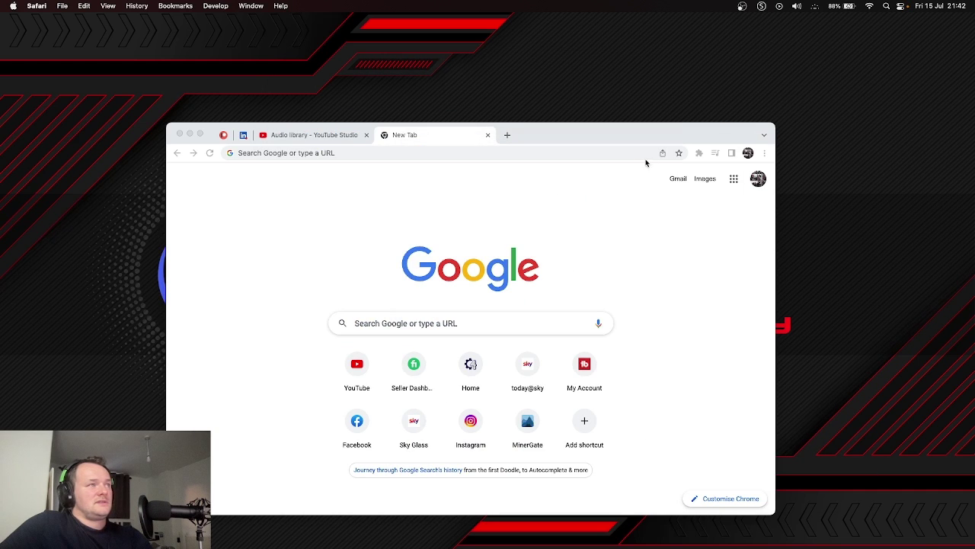
pyautogui.moveTo(622, 134); pyautogui.dragTo(439, 45)
pyautogui.click(6, 45)
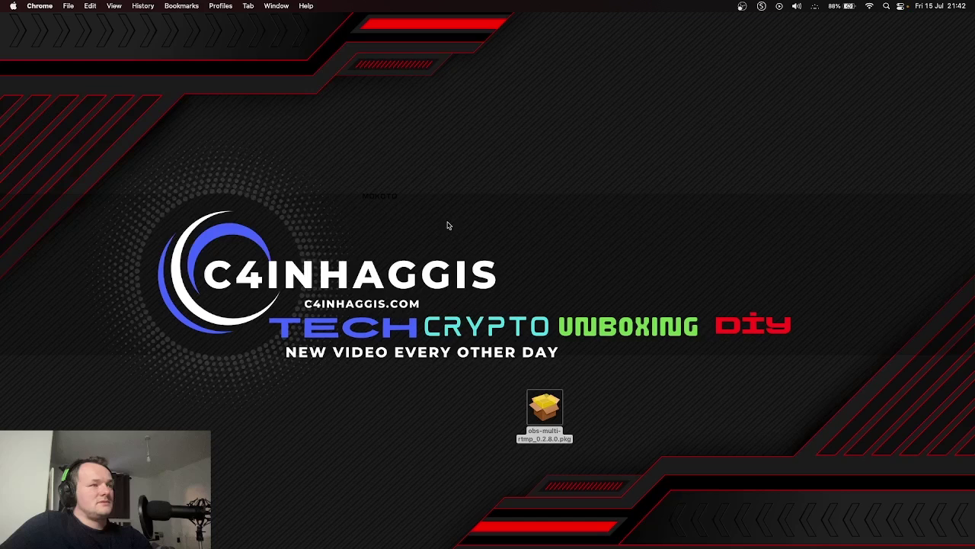
# Open obs-multi-rtmp_0.2.8.0.pkg from the desktop and centre System Preferences beside the blocked-developer warning.
pyautogui.click(579, 304)
pyautogui.moveTo(550, 418); pyautogui.dragTo(264, 409)
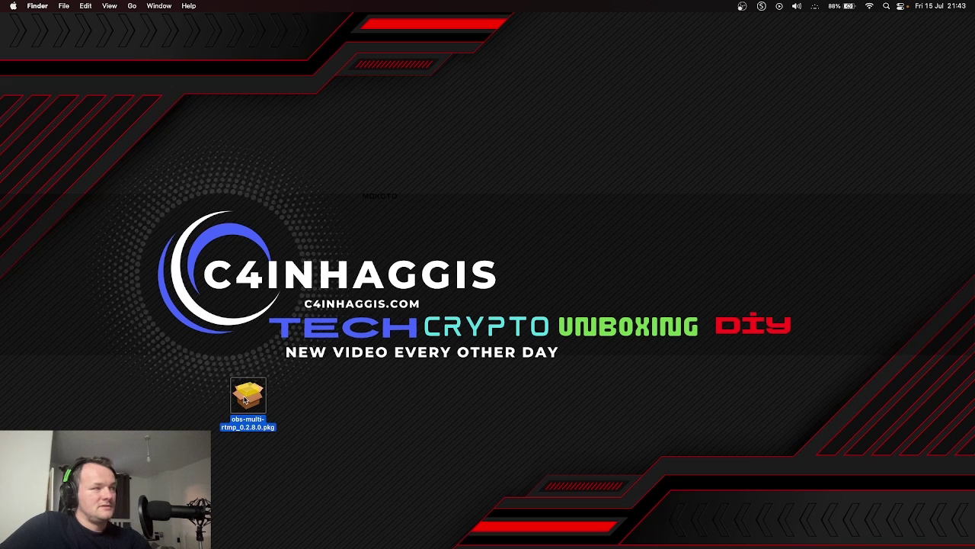
pyautogui.doubleClick(245, 400)
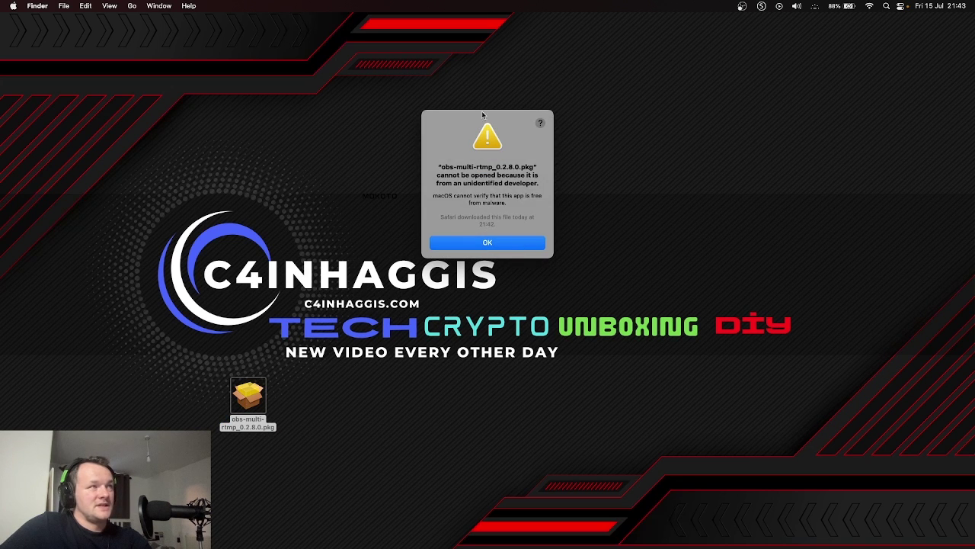
pyautogui.moveTo(480, 116); pyautogui.dragTo(217, 201)
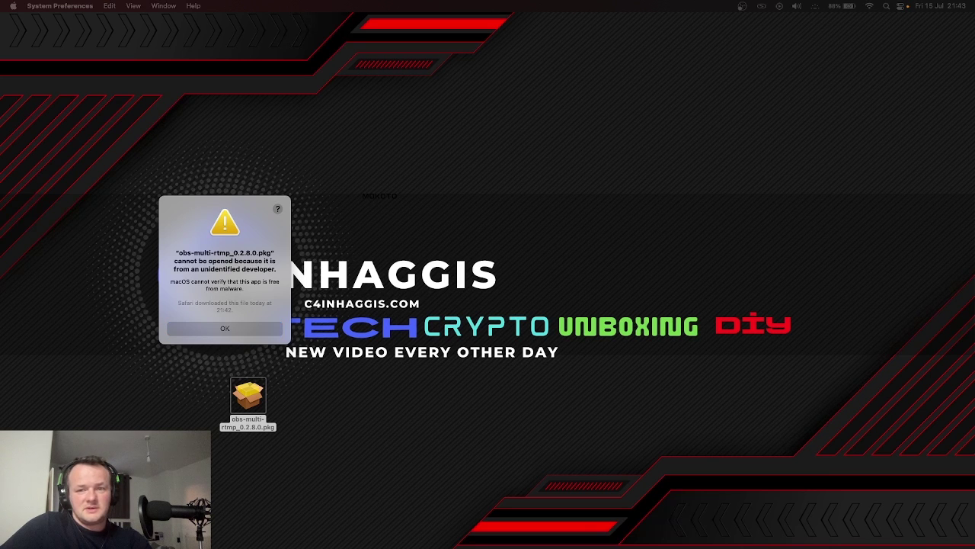
pyautogui.moveTo(970, 209); pyautogui.dragTo(593, 99)
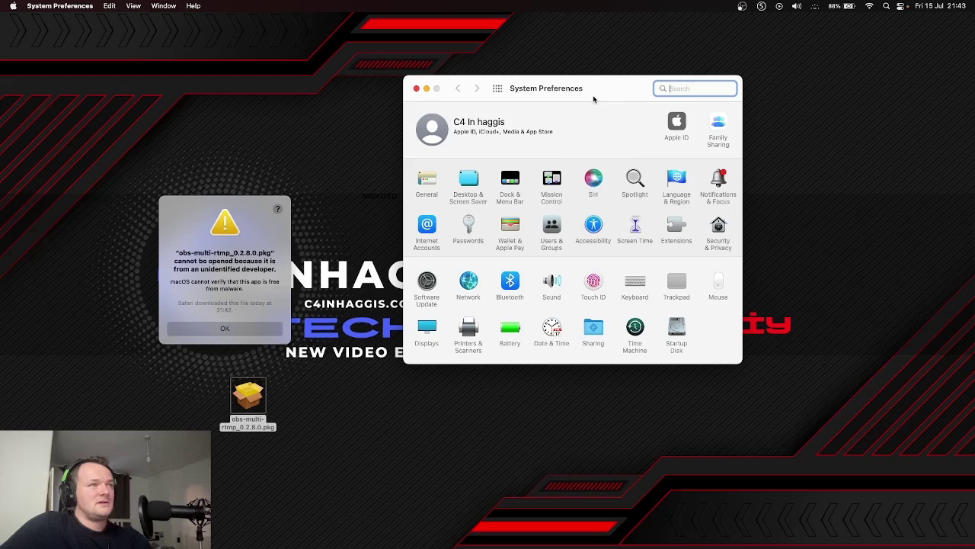
# Allow obs-multi-rtmp_0.2.8.0.pkg via Open Anyway in Security & Privacy > General and confirm Open.
pyautogui.click(719, 227)
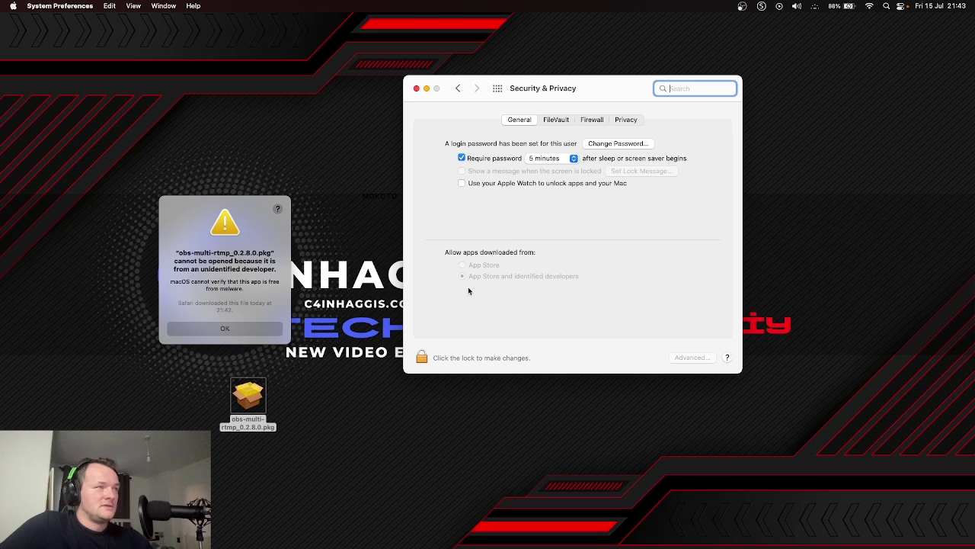
pyautogui.click(270, 329)
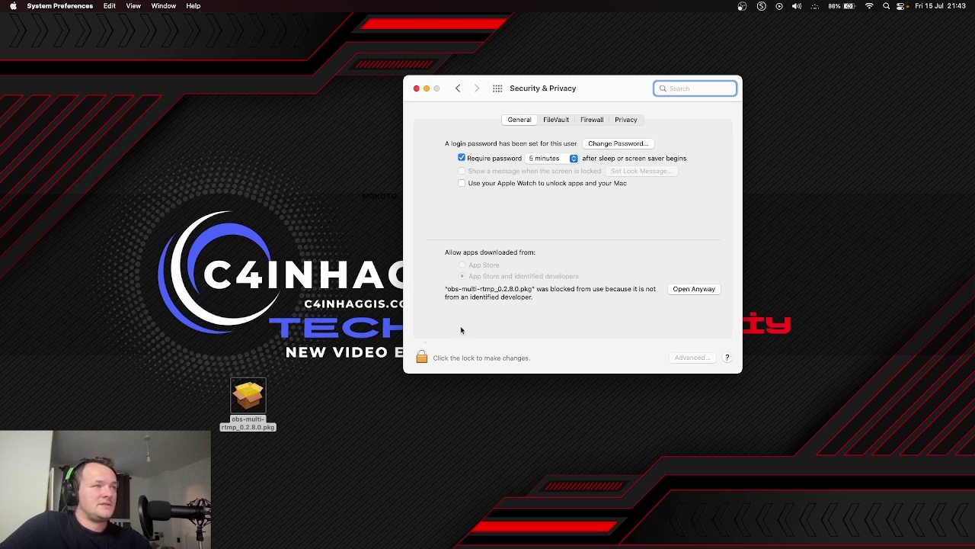
pyautogui.click(680, 290)
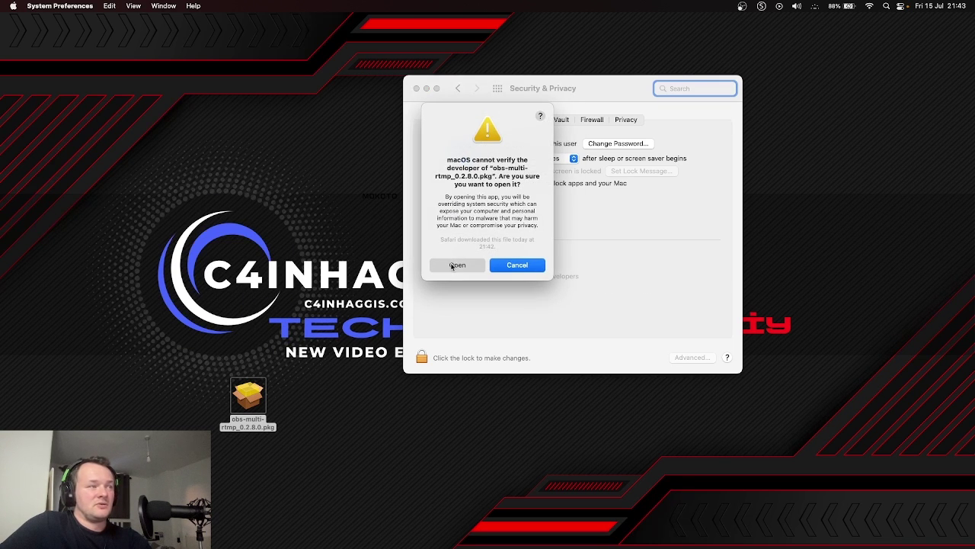
pyautogui.click(456, 265)
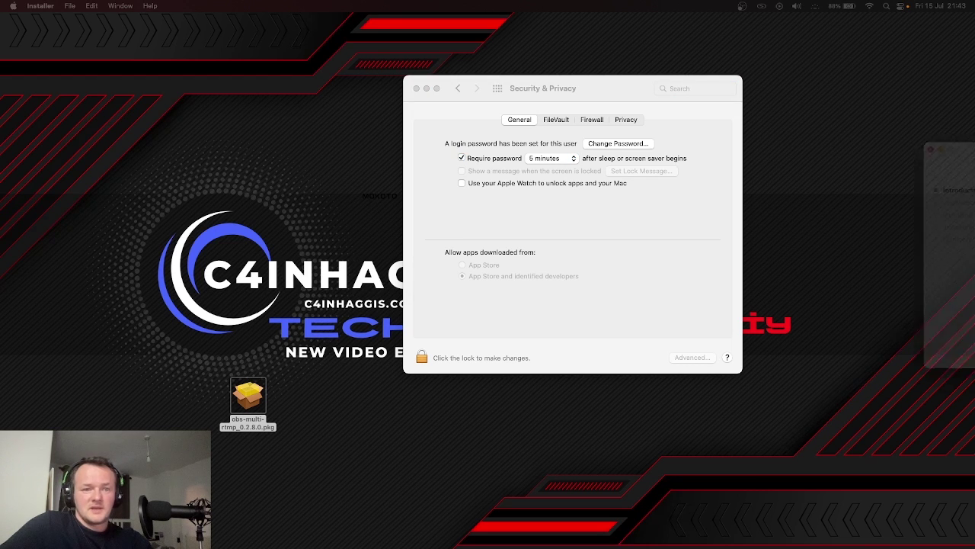
# Close Security & Privacy and centre the obs-multi-rtmp Installer window.
pyautogui.moveTo(857, 165); pyautogui.dragTo(266, 149)
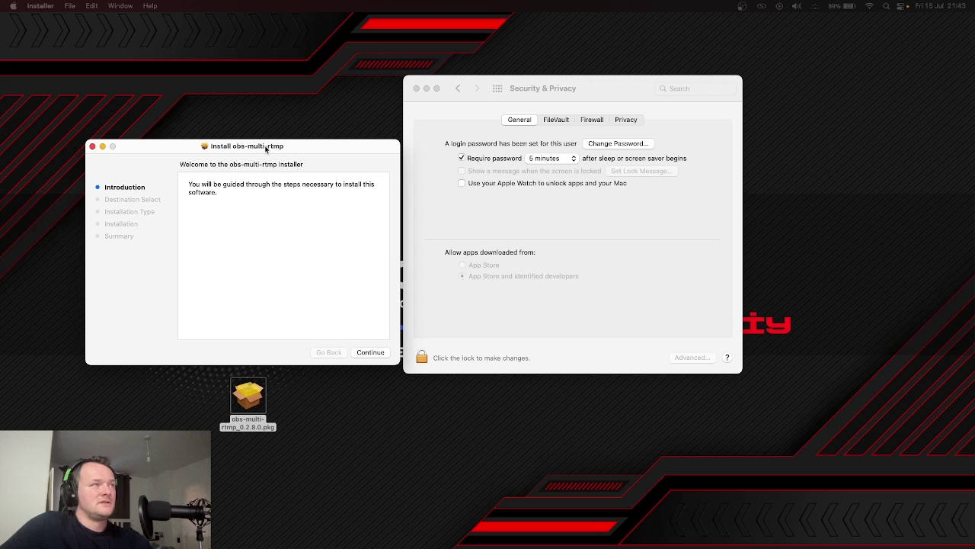
pyautogui.click(417, 89)
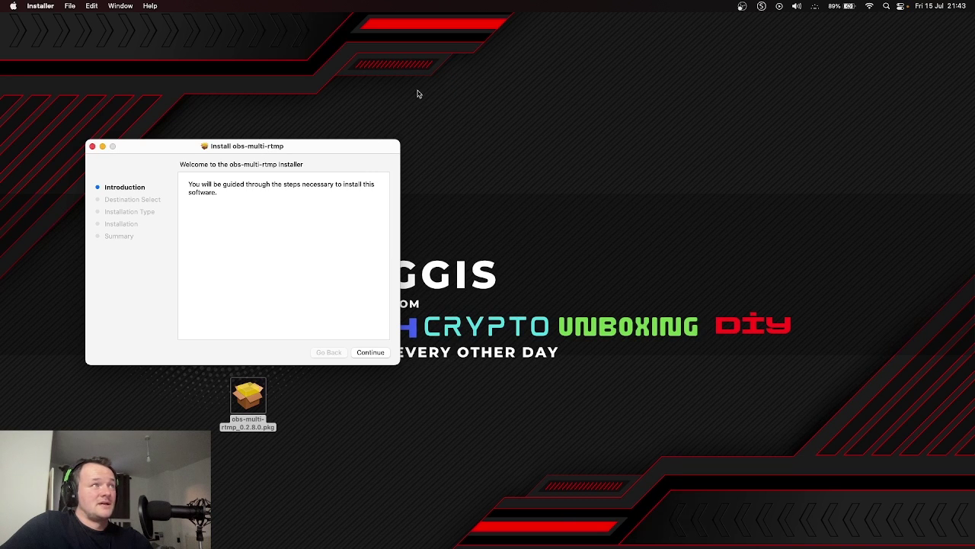
pyautogui.moveTo(305, 171); pyautogui.dragTo(517, 160)
# Run the installer through Continue and Install, enter the admin password, then close it.
pyautogui.click(584, 340)
pyautogui.click(584, 341)
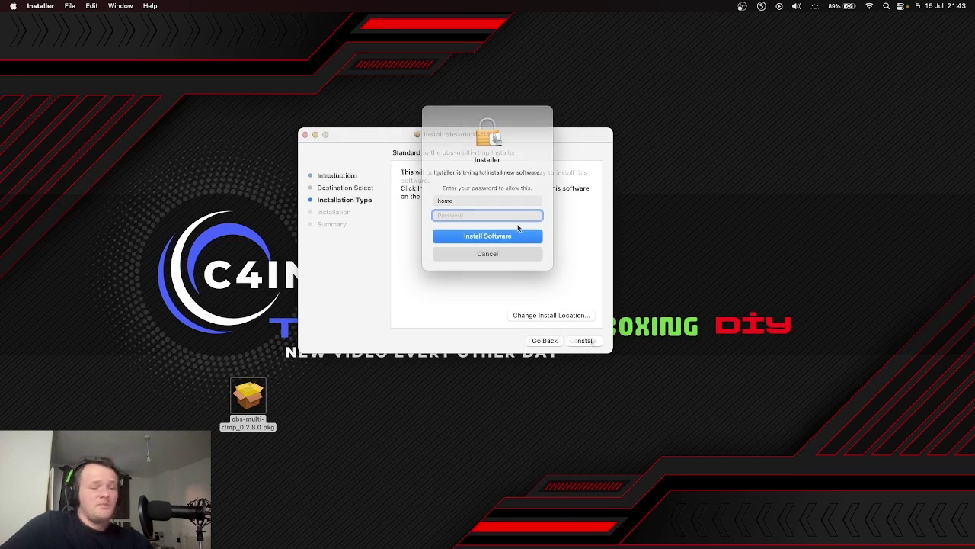
pyautogui.write('***')
pyautogui.press('Return')
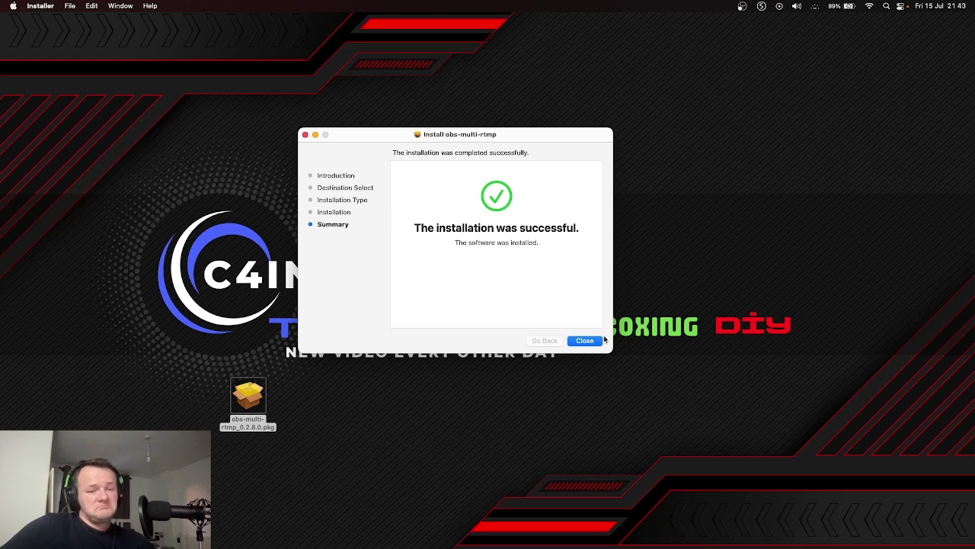
pyautogui.press('Return')
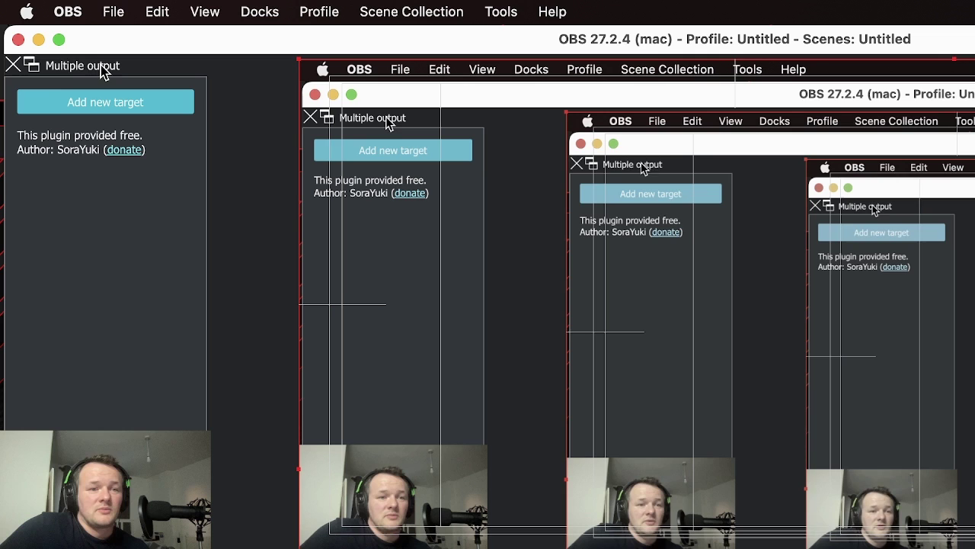
pyautogui.click(48, 97)
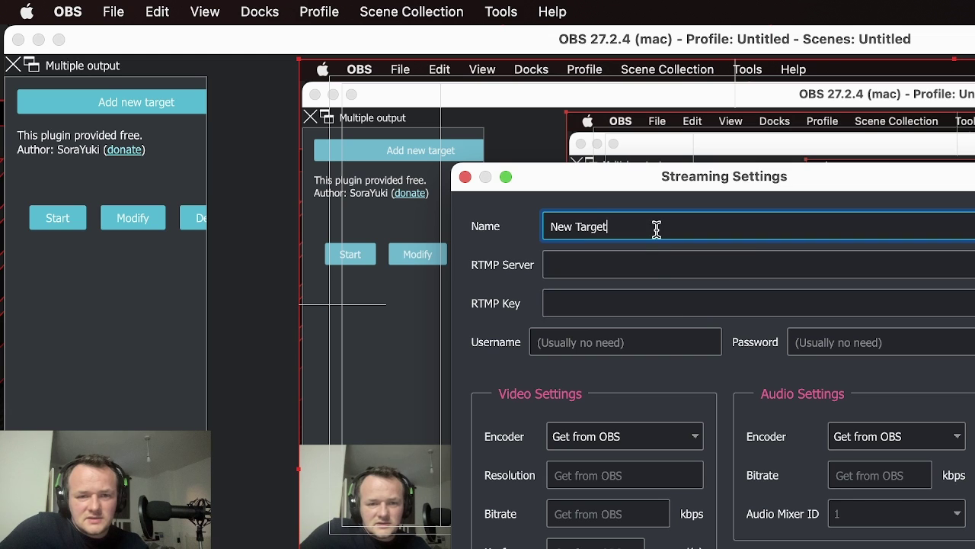
pyautogui.click(653, 264)
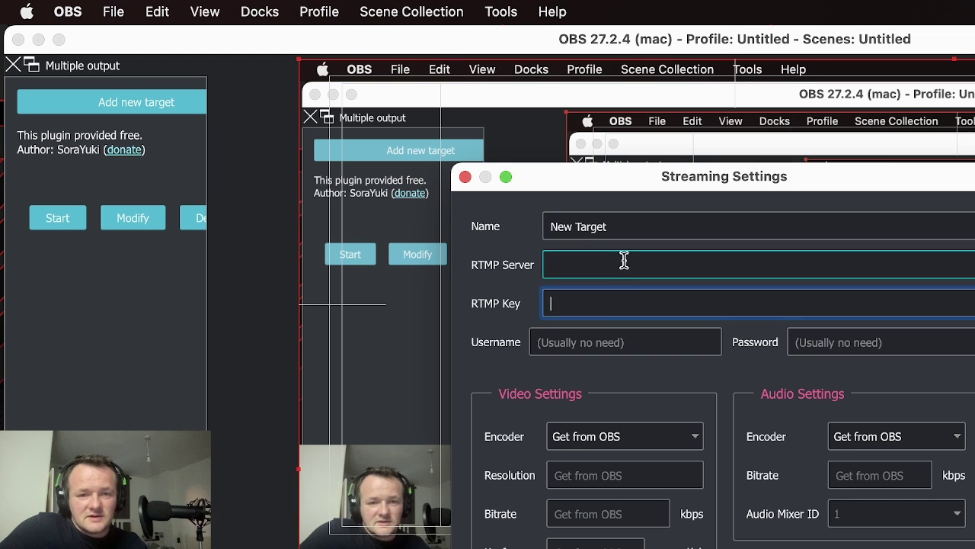
pyautogui.click(624, 261)
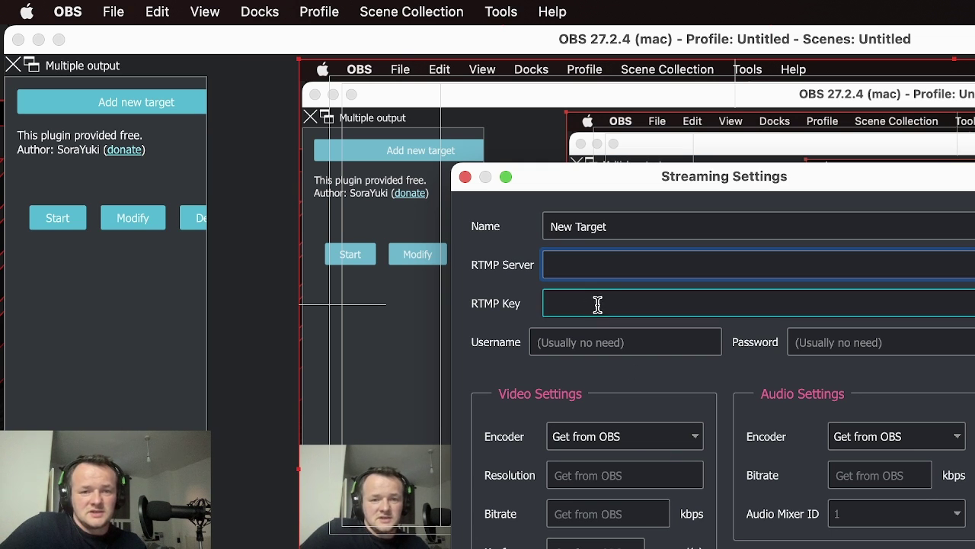
pyautogui.click(639, 294)
pyautogui.click(638, 263)
pyautogui.click(621, 294)
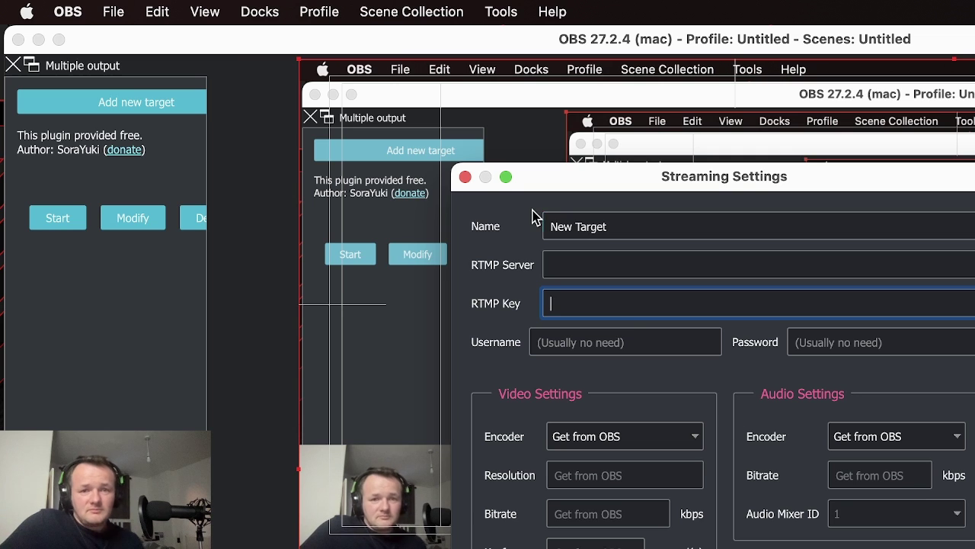
pyautogui.click(466, 177)
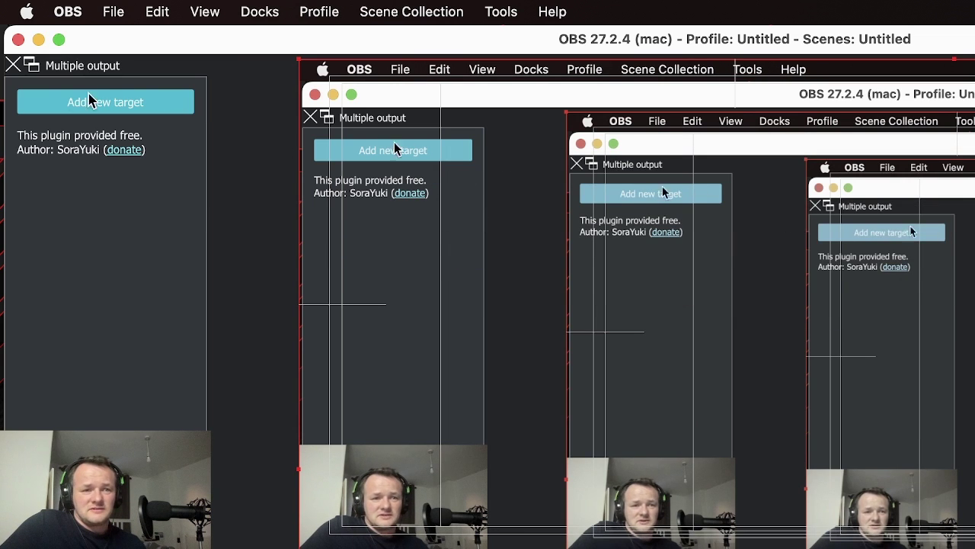
# Close the Multiple output dock and minimise OBS with Cmd+M to reveal the desktop.
pyautogui.click(12, 67)
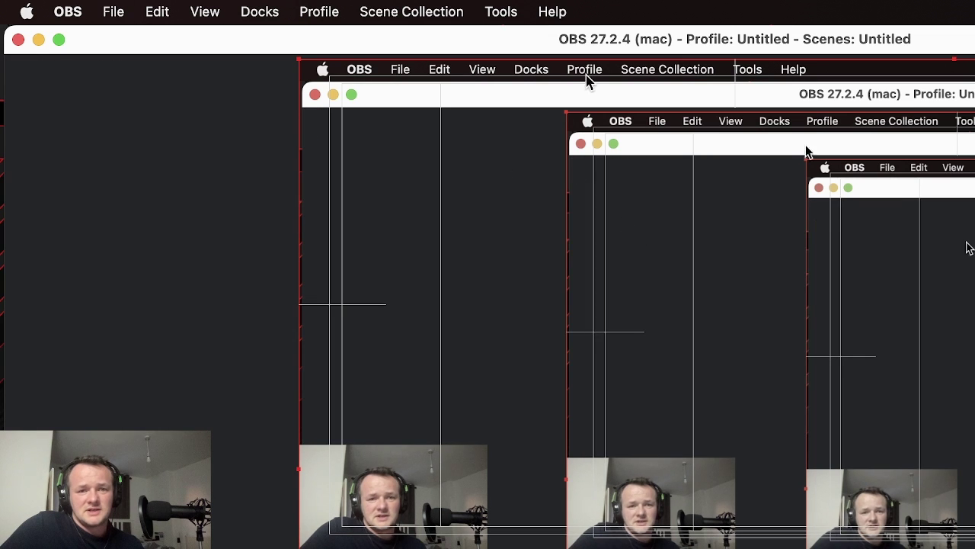
pyautogui.doubleClick(647, 46)
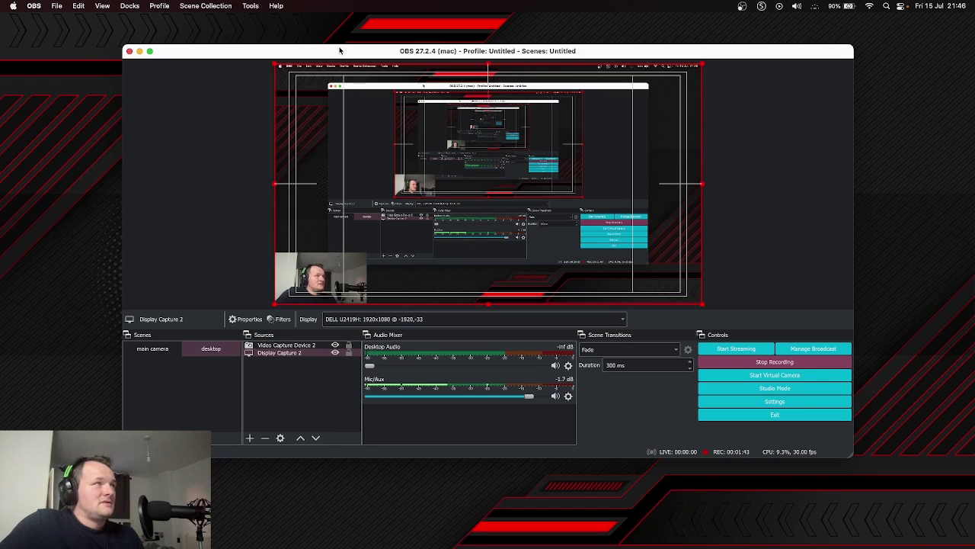
pyautogui.press('super+m')
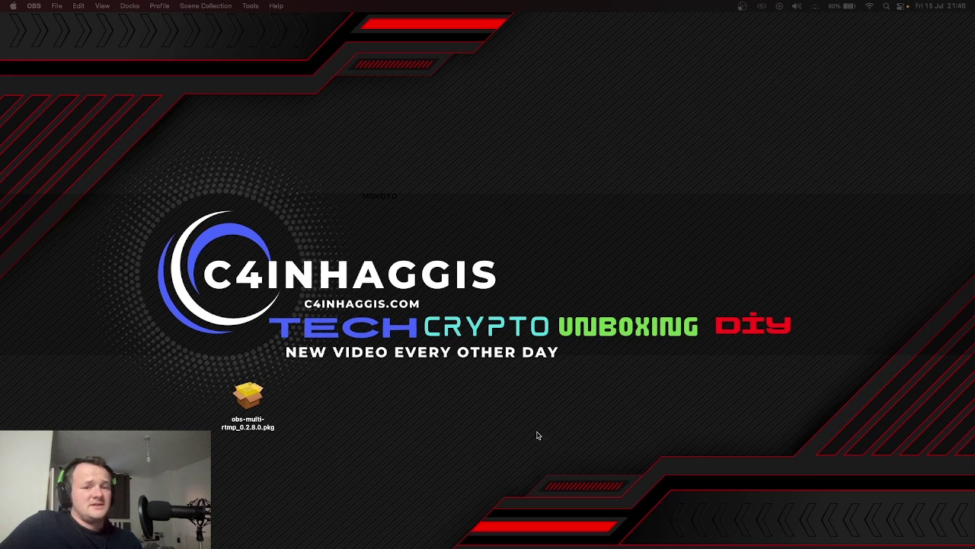
# Launch Google Chrome with a new tab from the Dock, then return to Safari's releases page.
pyautogui.moveTo(383, 541)
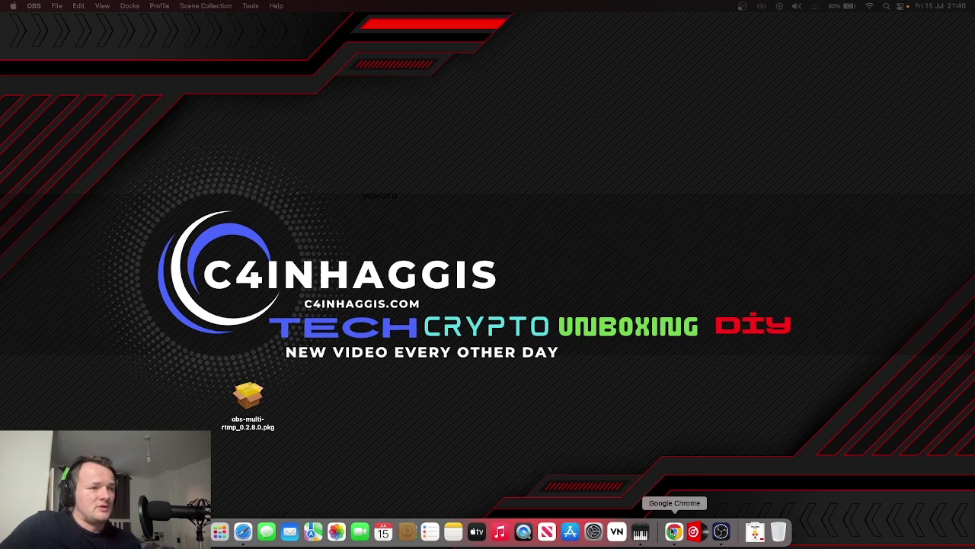
pyautogui.click(675, 531)
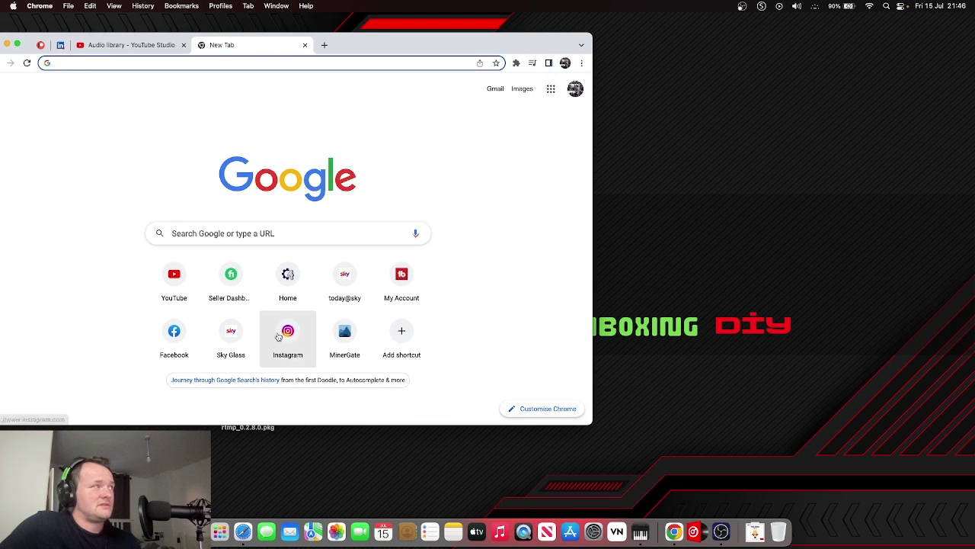
pyautogui.click(243, 531)
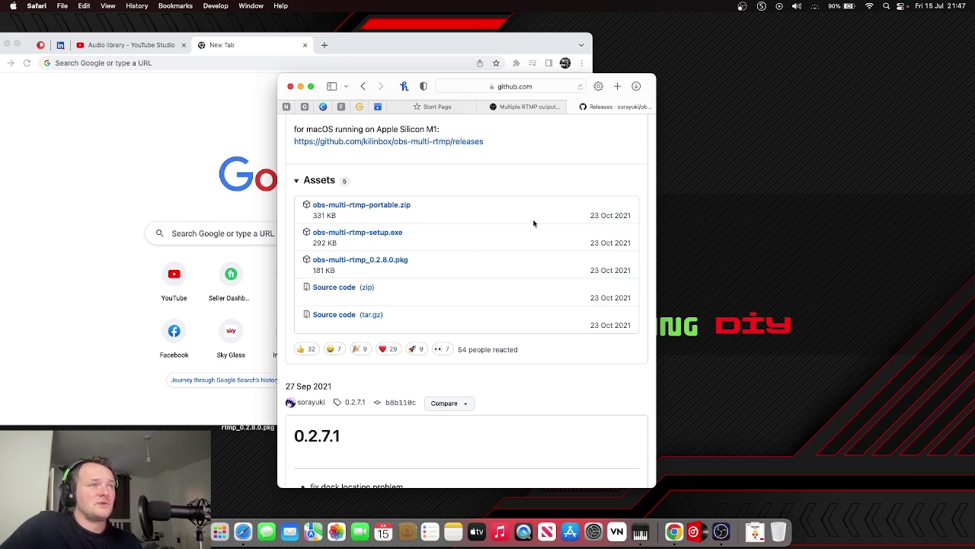
# Highlight the 0.2.8 assets from obs-multi-rtmp-setup.exe to the tar.gz source and reposition Safari.
pyautogui.moveTo(594, 221); pyautogui.dragTo(637, 333)
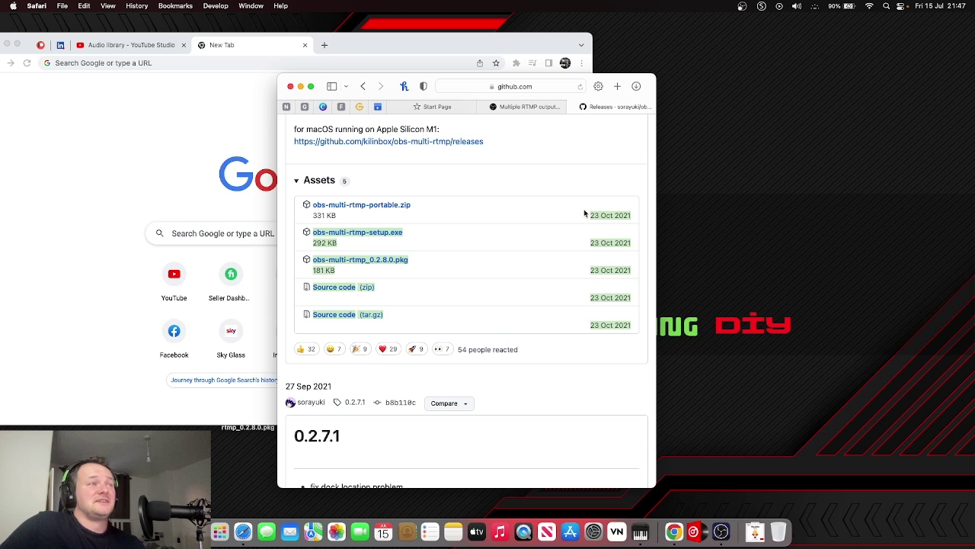
pyautogui.moveTo(587, 215); pyautogui.dragTo(636, 326)
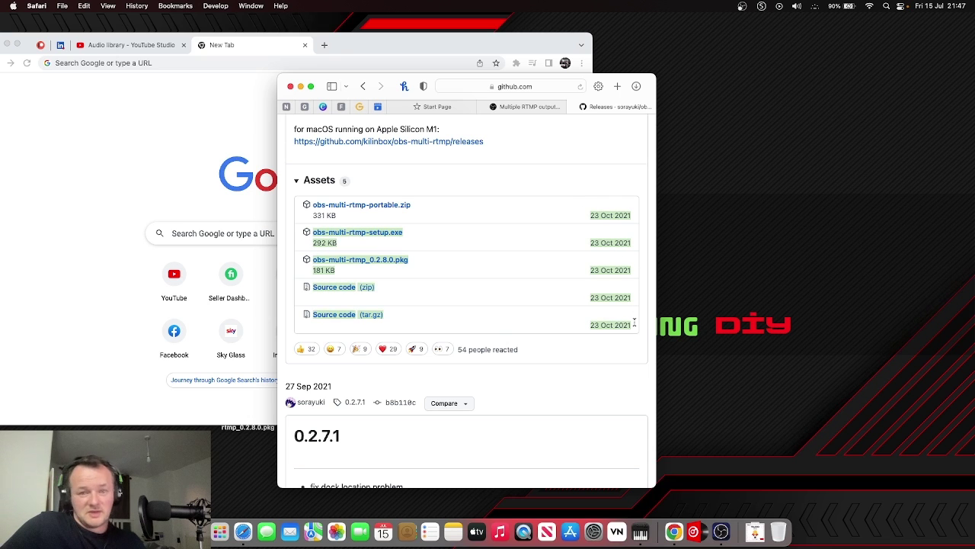
pyautogui.moveTo(386, 82); pyautogui.dragTo(702, 106)
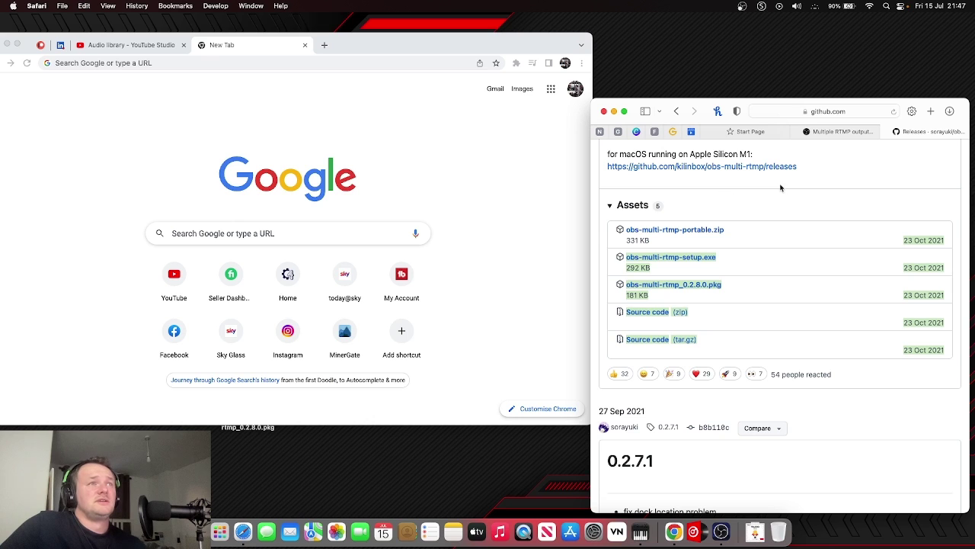
pyautogui.moveTo(697, 105); pyautogui.dragTo(618, 82)
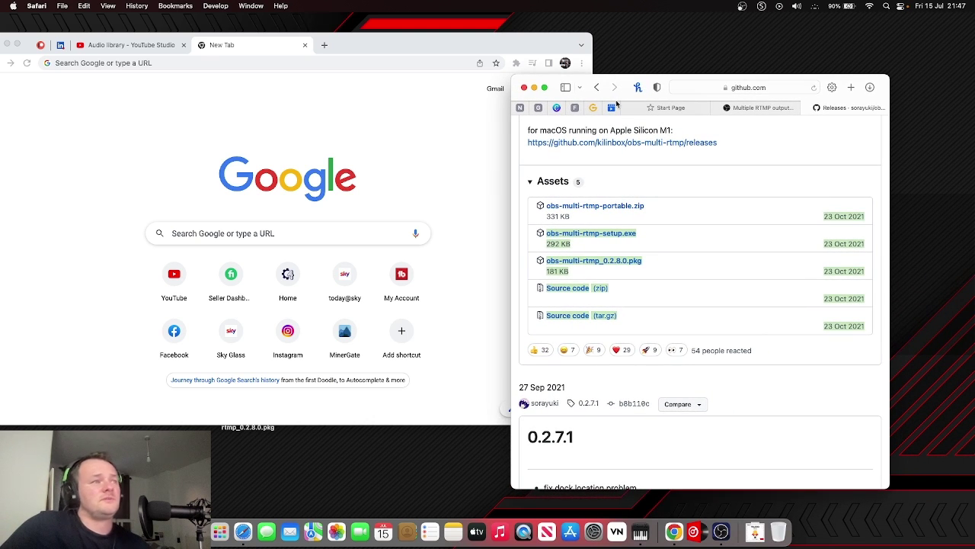